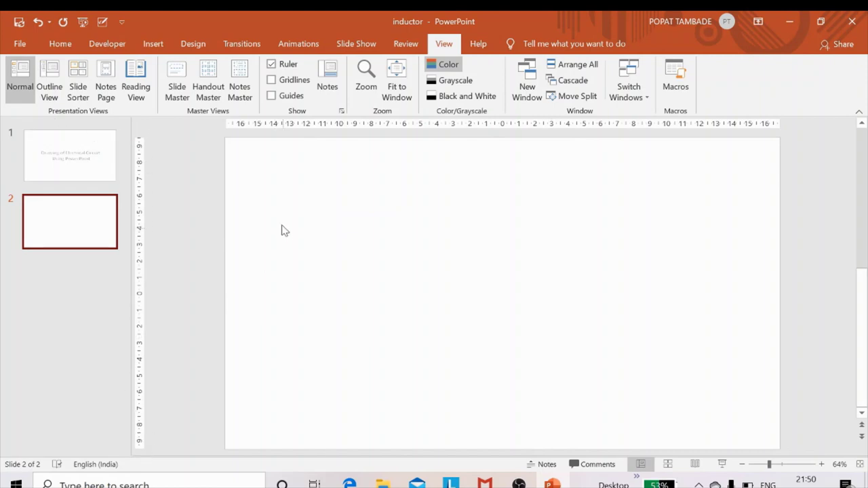
Check Gridlines and Guides on the View tab so both appear over the blank slide
left_click(272, 80)
left_click(271, 99)
Insert a WordArt text box reading 'Inductor'
left_click(160, 46)
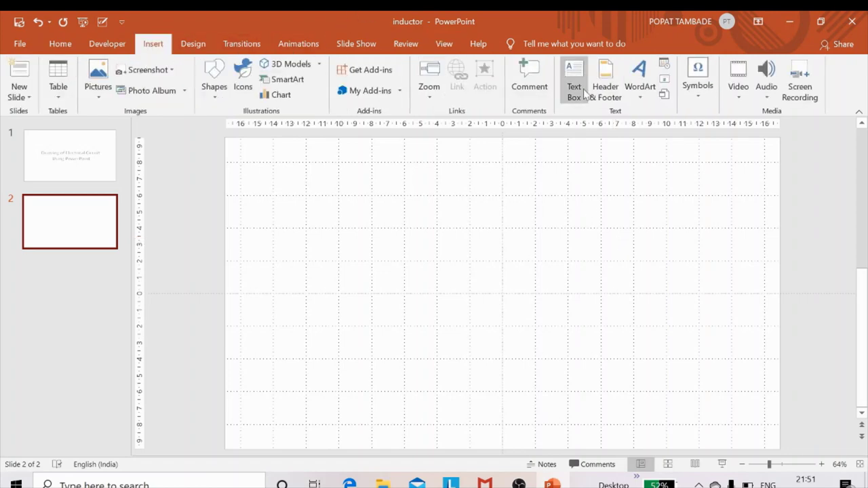
left_click(640, 76)
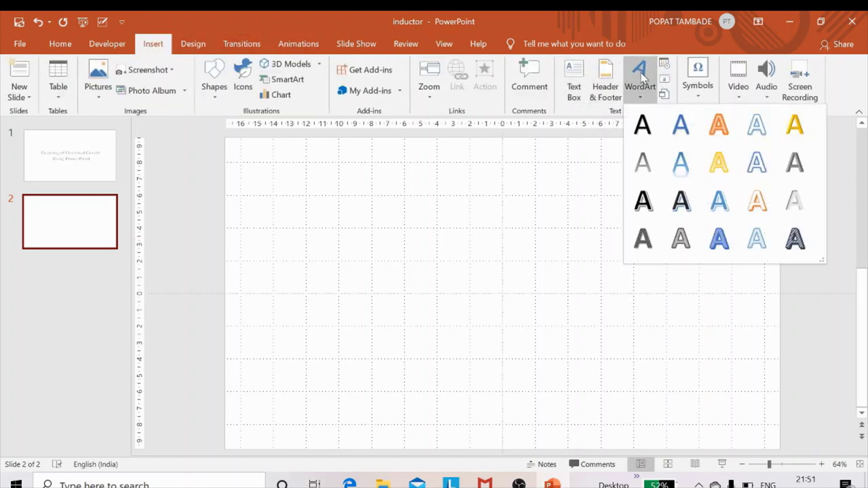
left_click(678, 125)
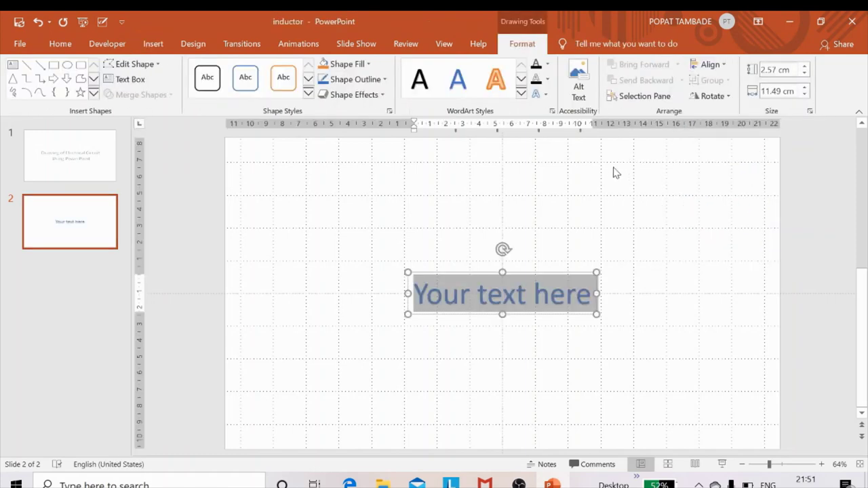
type("Induct")
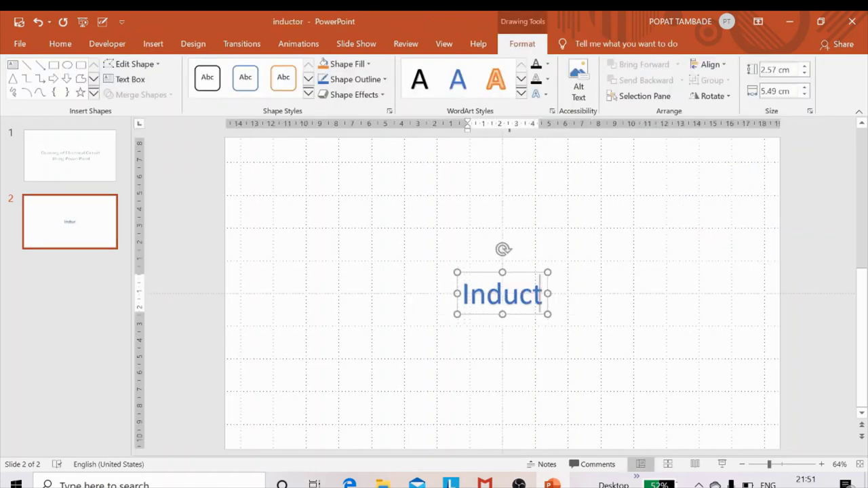
type("or")
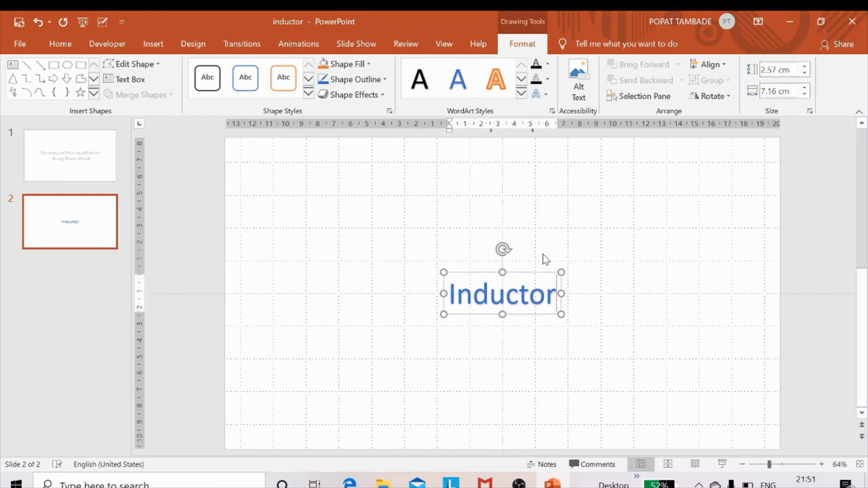
Move the 'Inductor' WordArt into the slide's top-right corner and fine-tune its position
left_click_drag(531, 278, 709, 142)
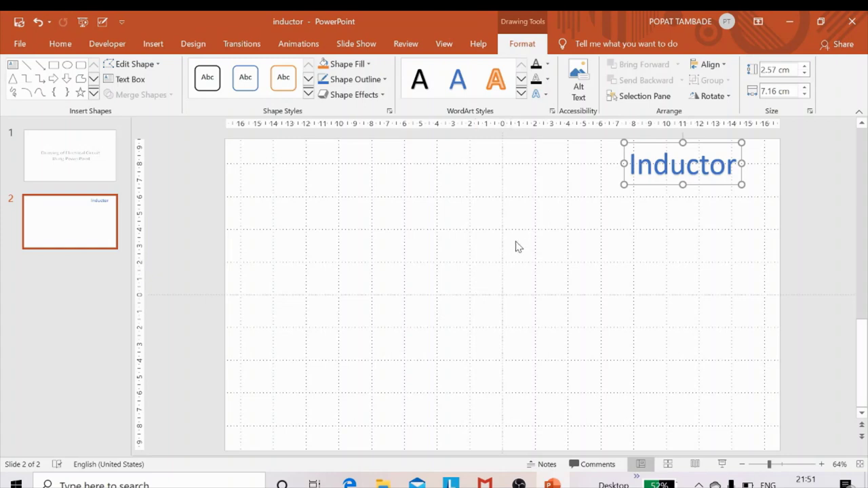
left_click(474, 253)
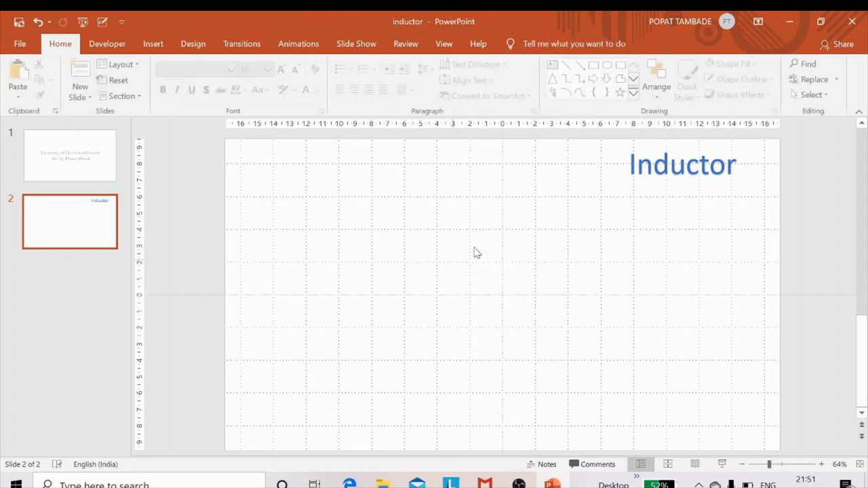
left_click(634, 179)
left_click_drag(651, 143, 664, 151)
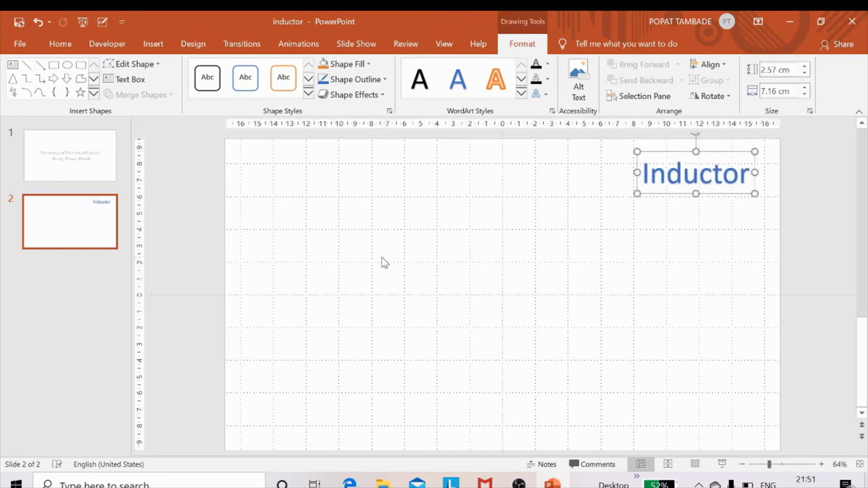
left_click(406, 229)
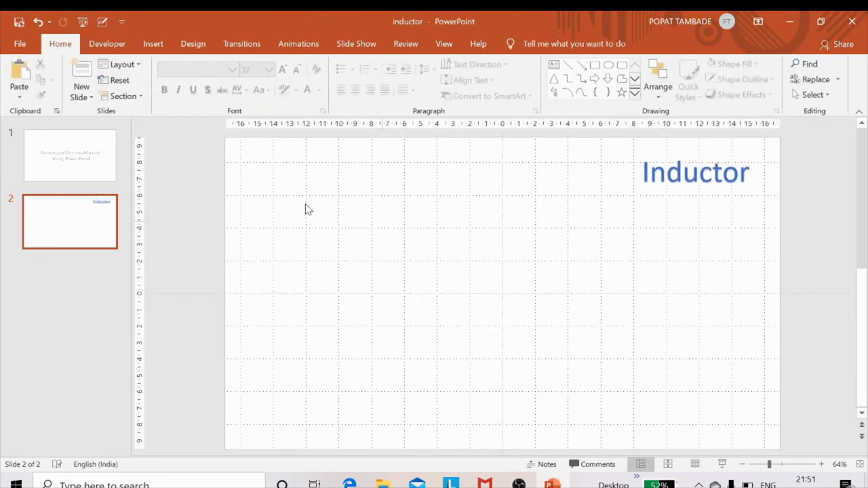
left_click(154, 47)
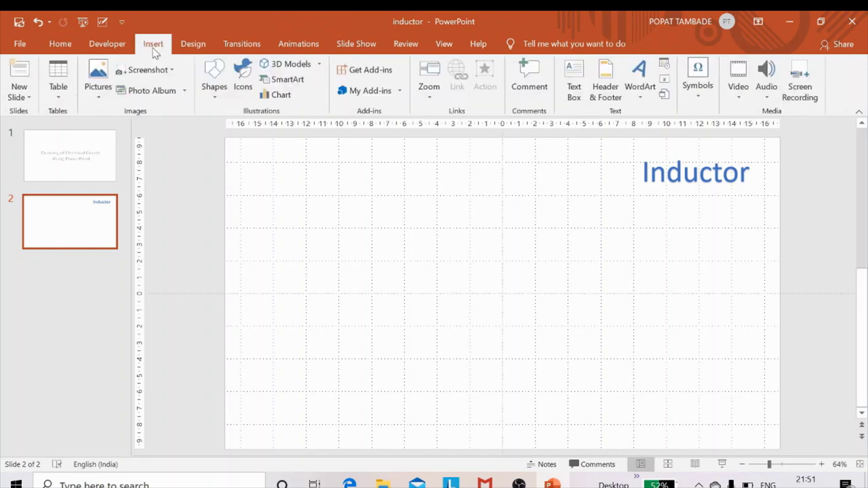
Draw a straight horizontal line with the Curve shape from the slide's left side to its right side
left_click(213, 94)
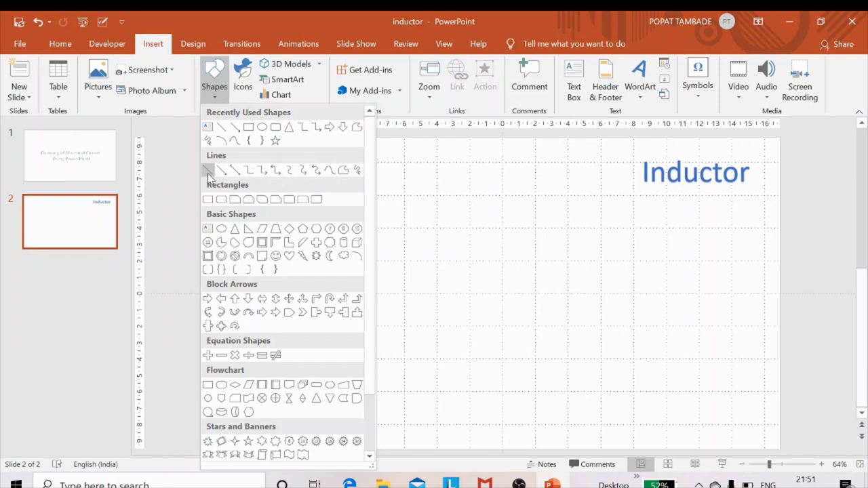
left_click(331, 168)
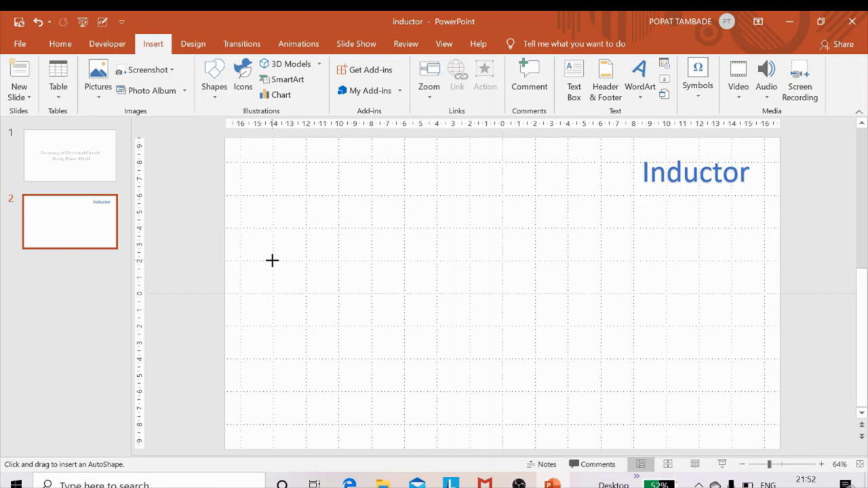
left_click(271, 260)
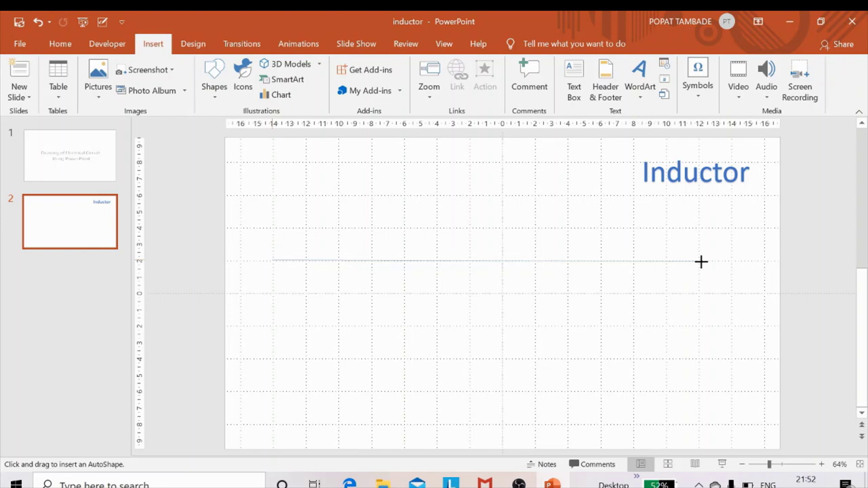
left_click_drag(702, 261, 701, 261)
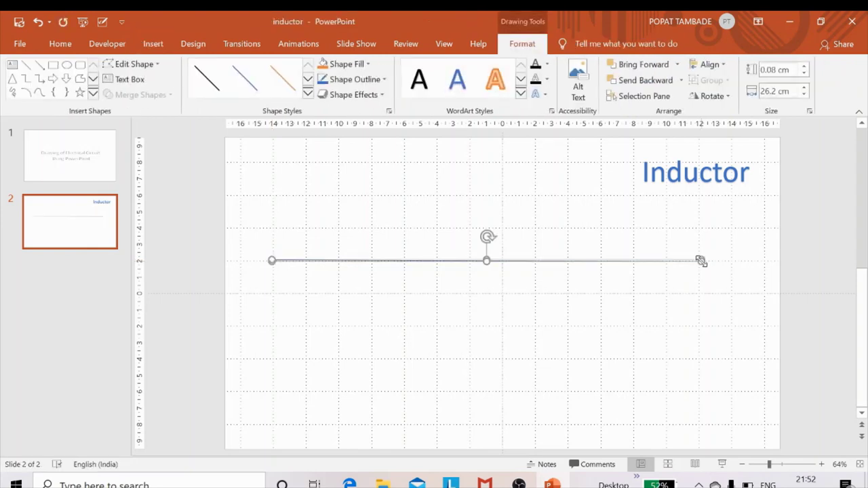
left_click(659, 282)
mouse_move(456, 260)
left_mouse_down()
mouse_move(453, 244)
mouse_move(457, 289)
mouse_move(456, 262)
left_mouse_up()
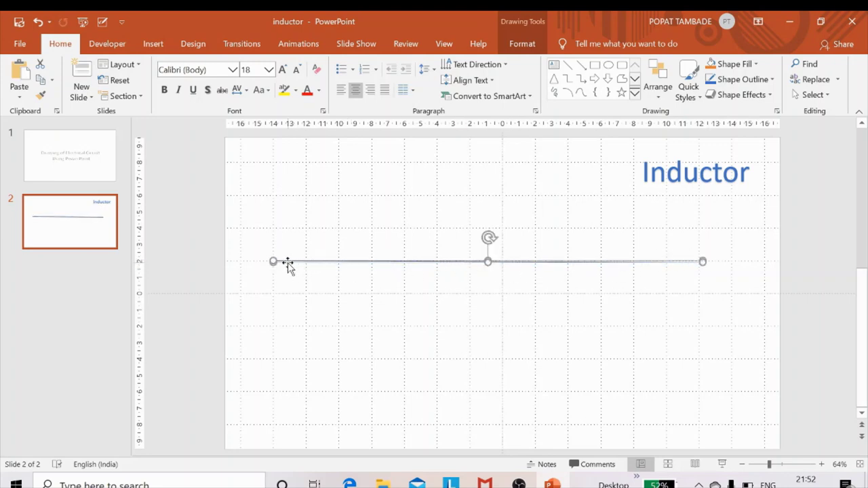
left_click_drag(287, 262, 286, 261)
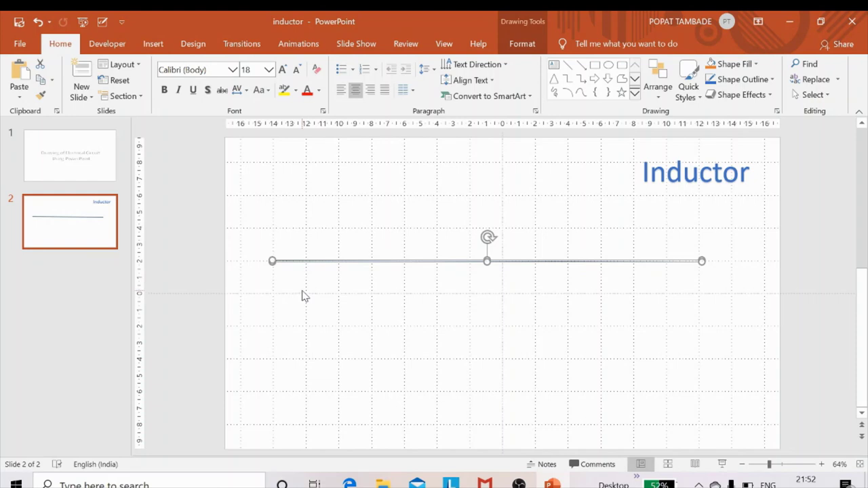
left_click(522, 45)
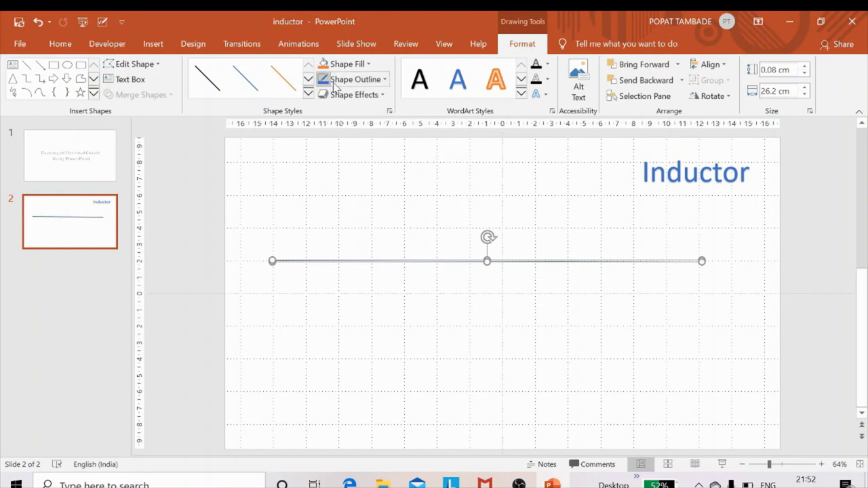
Give the horizontal line a 3 pt outline weight and reposition it
left_click(384, 80)
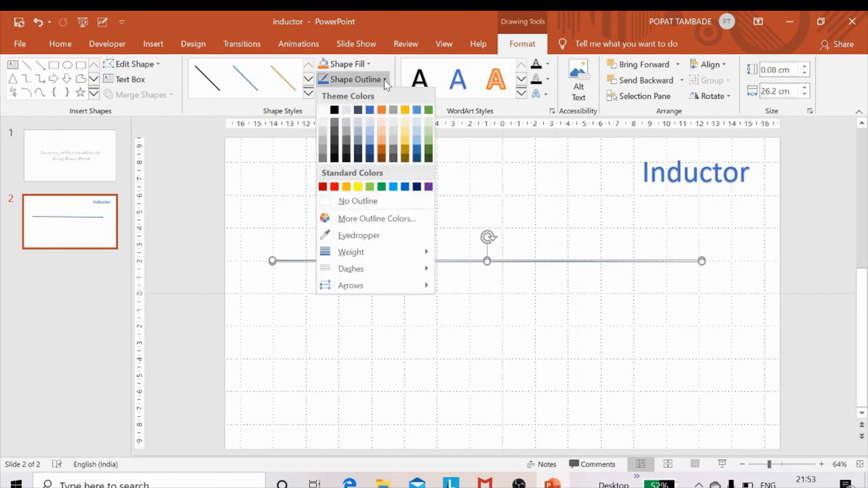
mouse_move(347, 258)
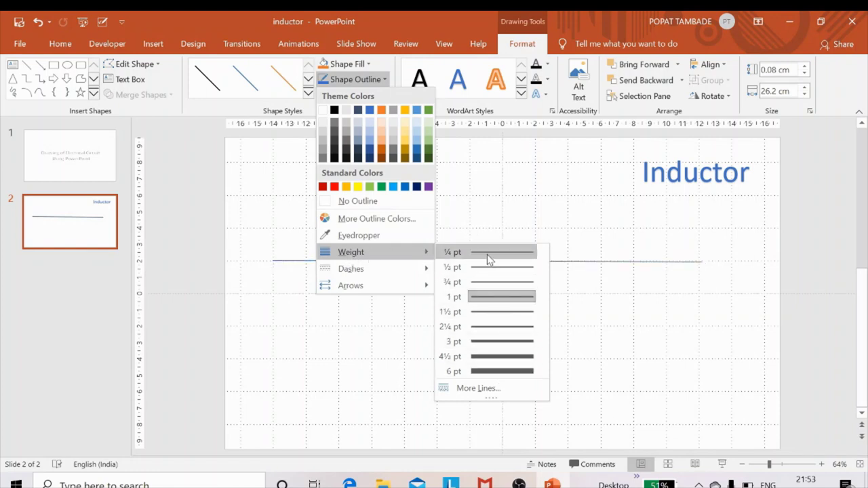
left_click(487, 346)
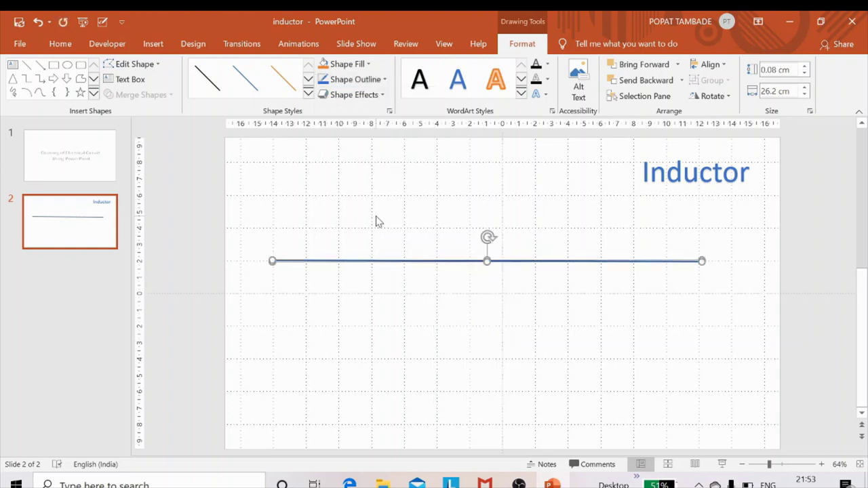
left_click(369, 244)
left_click(354, 261)
mouse_move(389, 261)
left_mouse_down()
mouse_move(391, 234)
mouse_move(388, 261)
left_mouse_up()
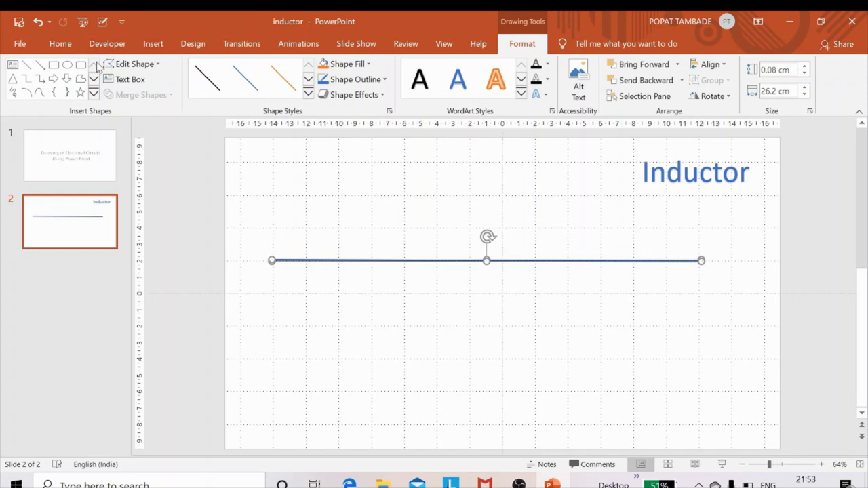
Enable Edit Points on the line and add two extra points near its left end
left_click(157, 65)
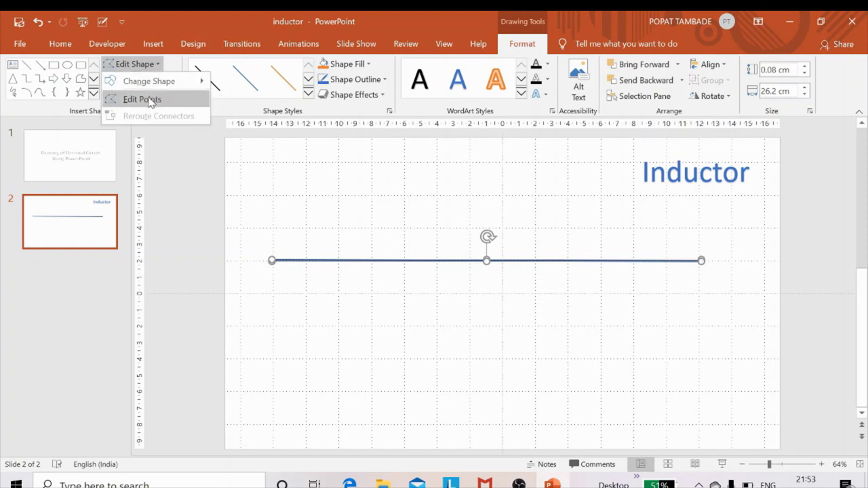
left_click(142, 100)
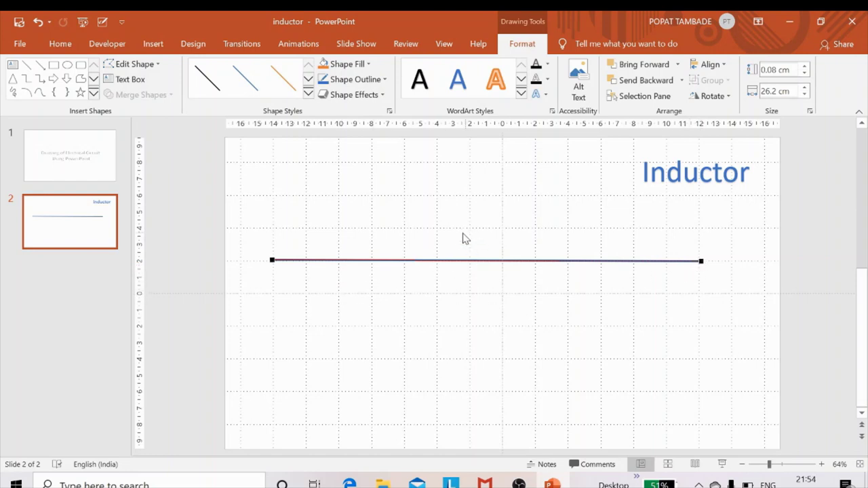
left_click(307, 260)
right_click(307, 260)
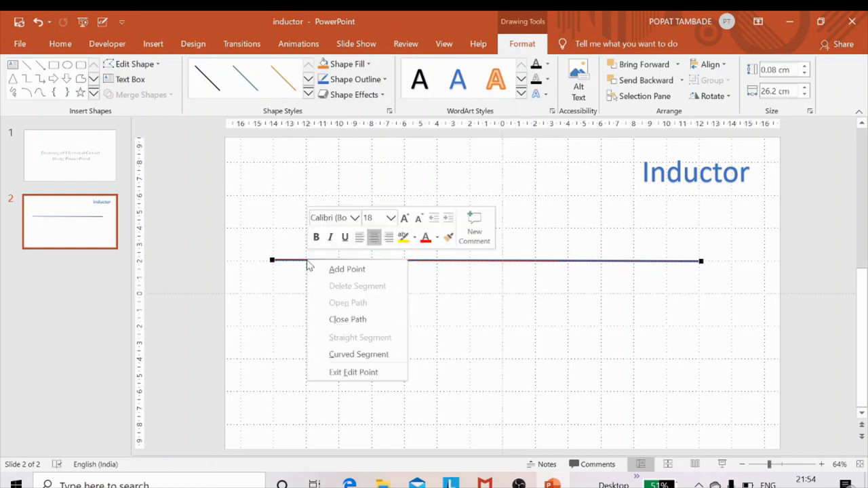
left_click(333, 270)
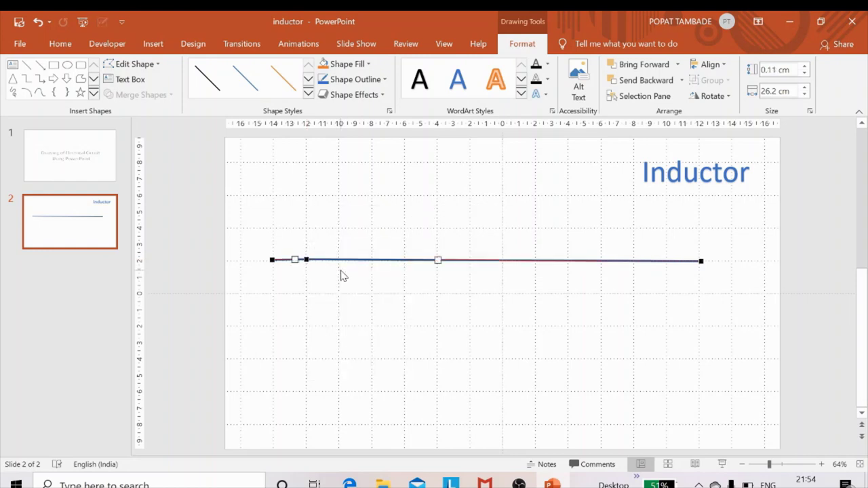
left_click_drag(437, 259, 320, 260)
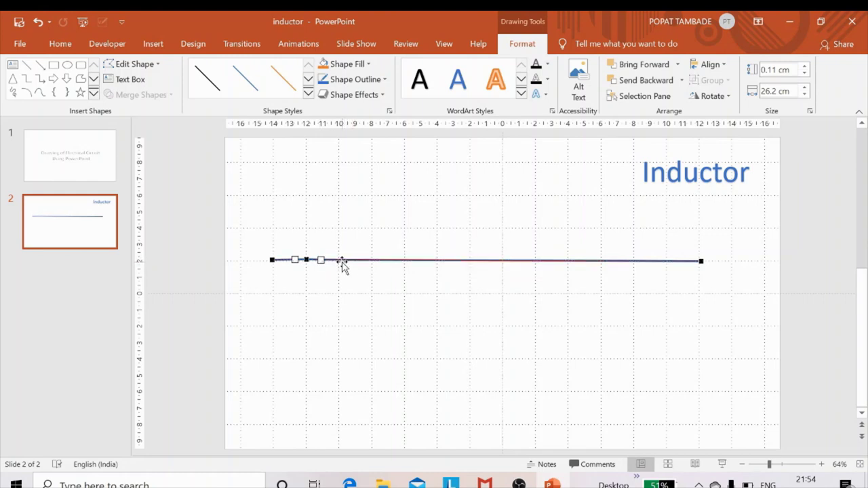
right_click(339, 260)
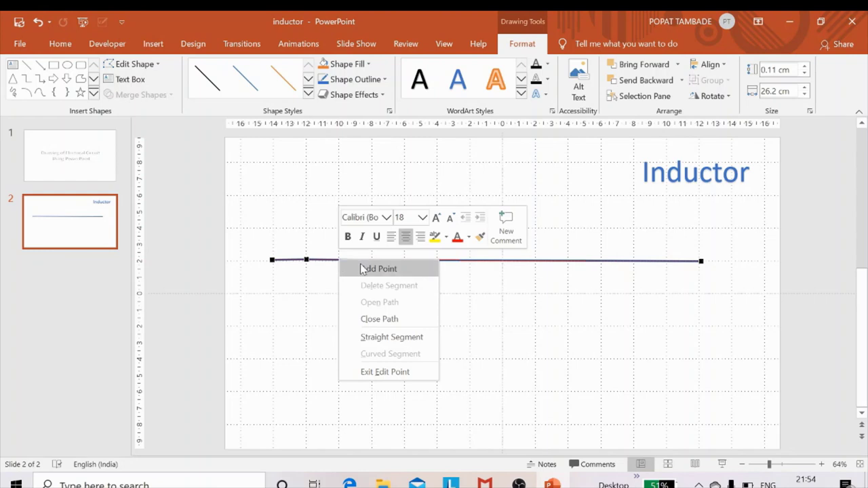
left_click(361, 268)
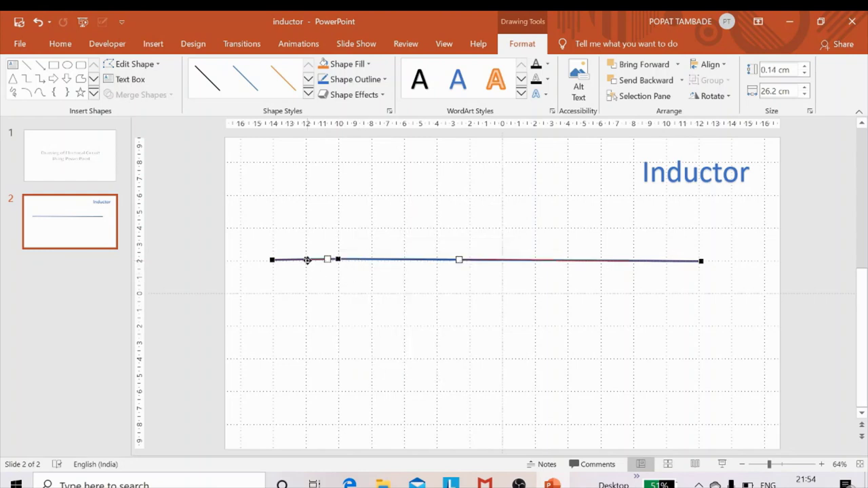